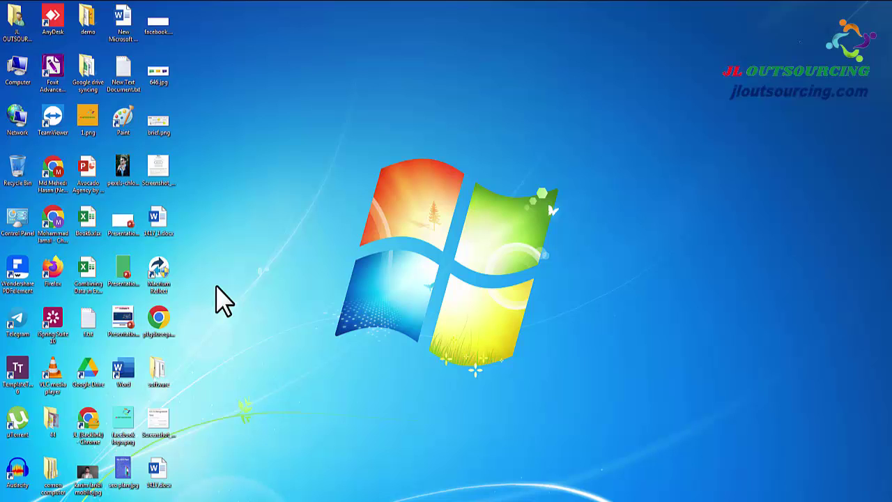
Open Macrium Reflect and start an image backup of the Windows partitions.
double_click(161, 275)
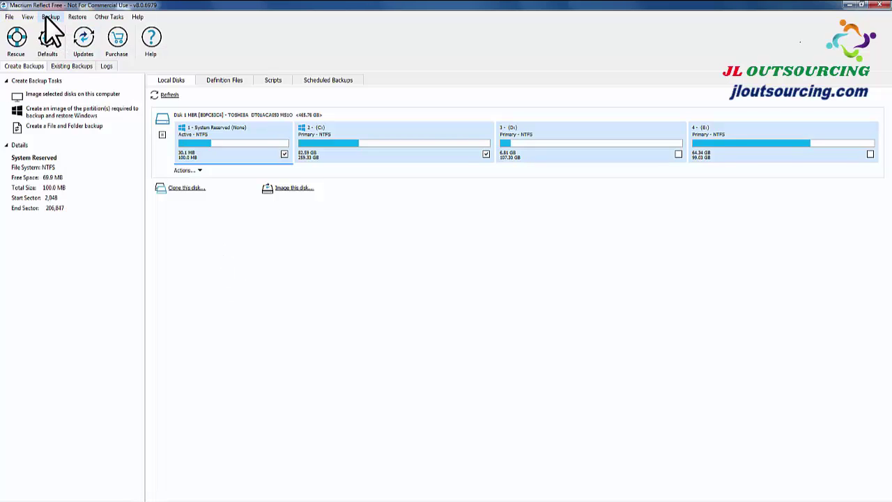
click(50, 18)
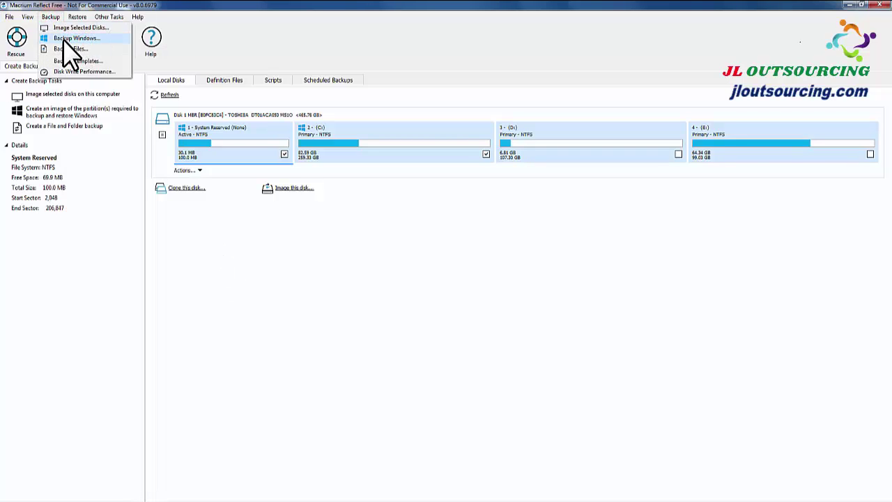
click(97, 39)
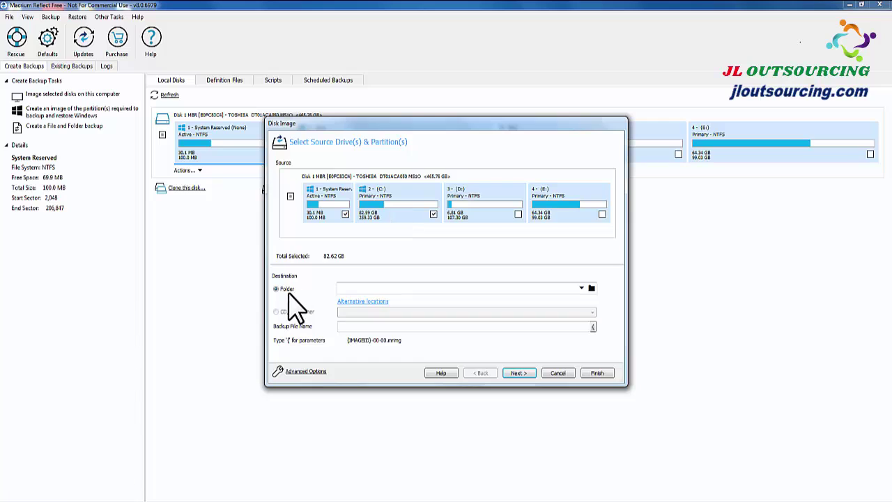
Set the backup destination to the folder Macrium reflect backup image on Local Disk (D:).
click(369, 288)
click(590, 288)
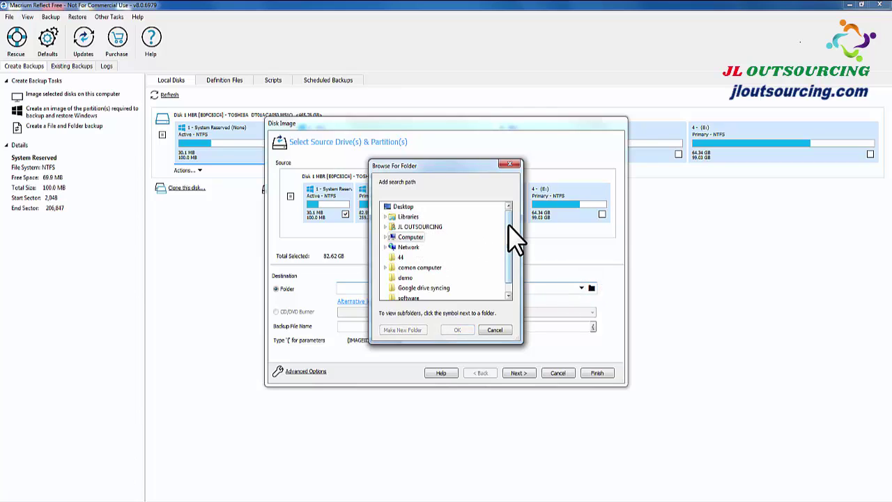
drag(508, 227, 507, 242)
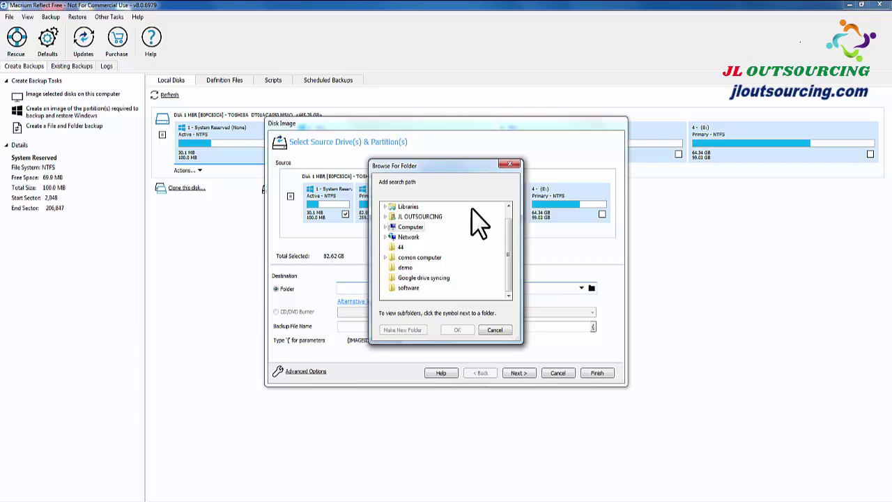
double_click(411, 228)
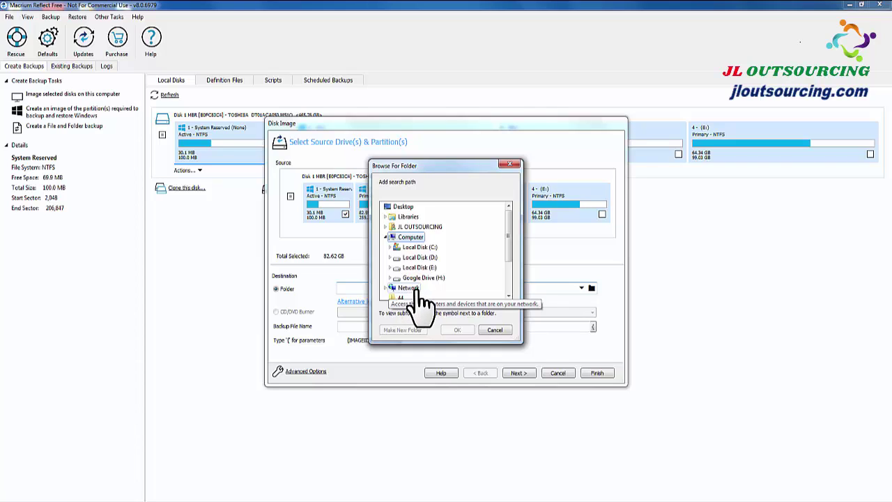
click(420, 257)
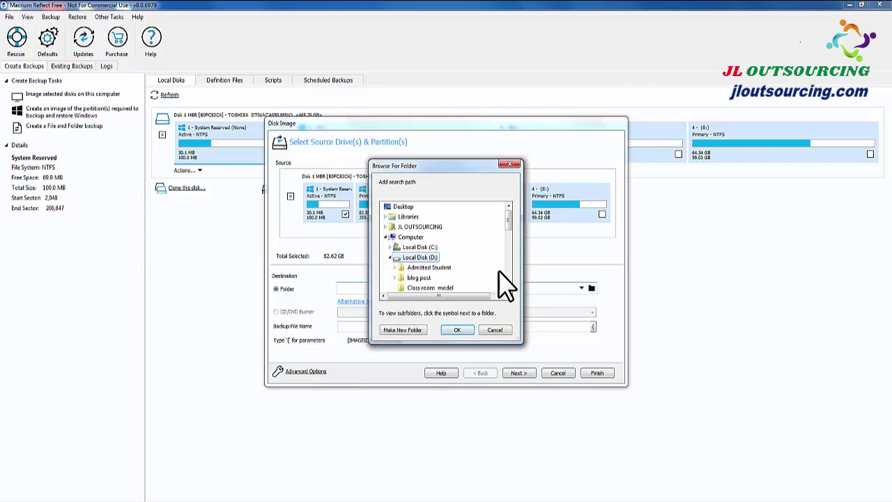
click(403, 330)
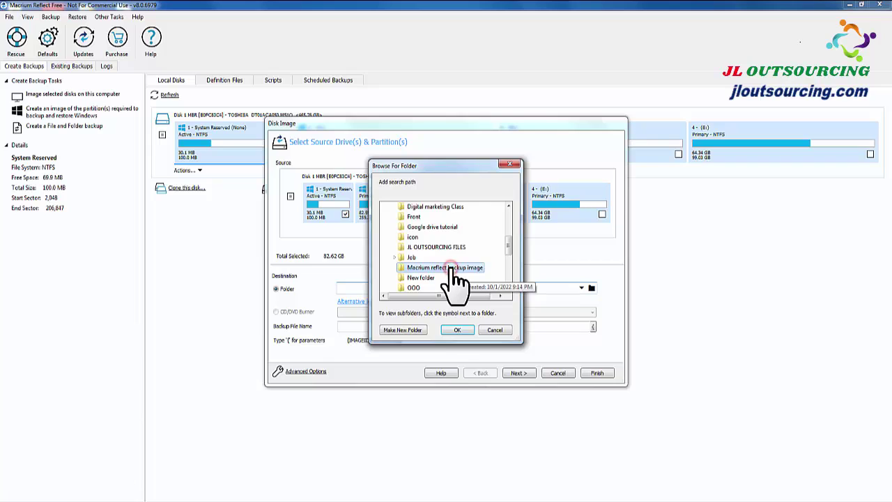
click(457, 330)
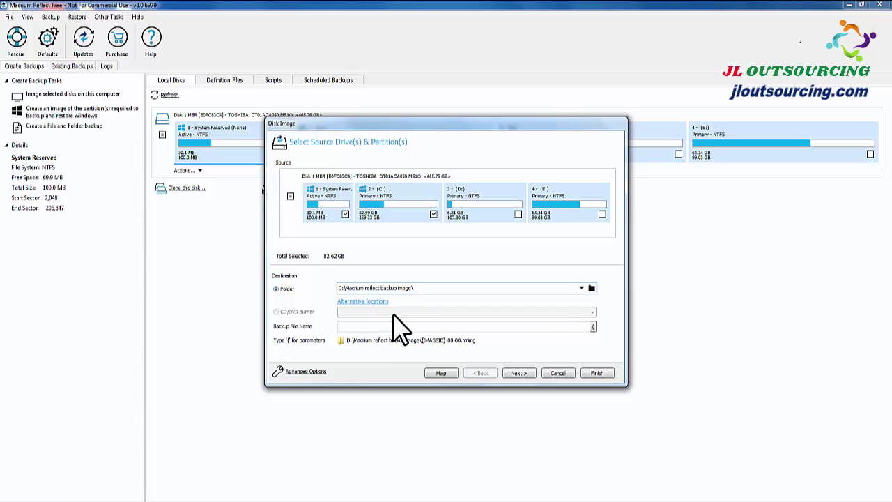
Name the backup file Macrium reflect backup image and proceed to the backup plan.
click(351, 326)
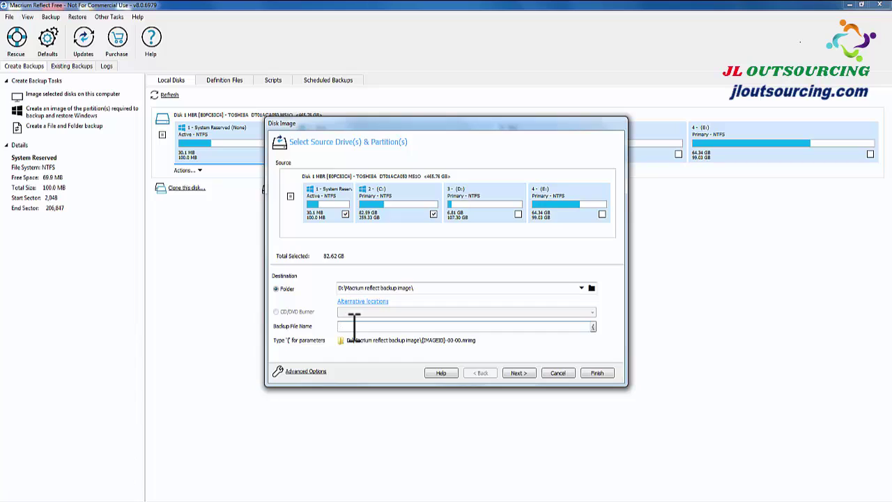
text(Macrium reflect backup image)
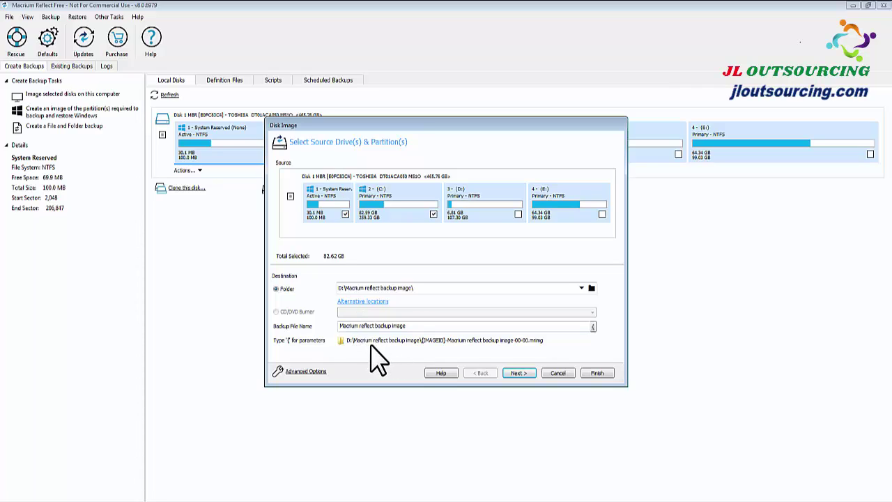
click(520, 375)
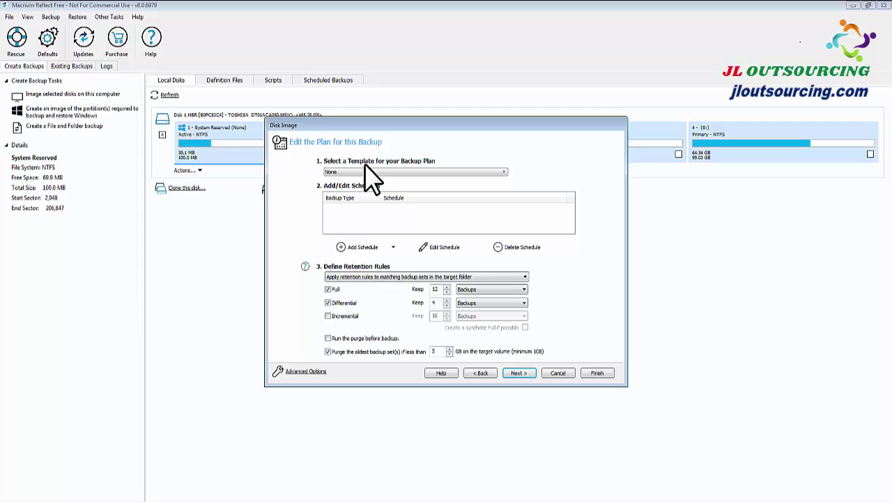
Review the available backup plan templates and the schedule types that can be added.
click(504, 172)
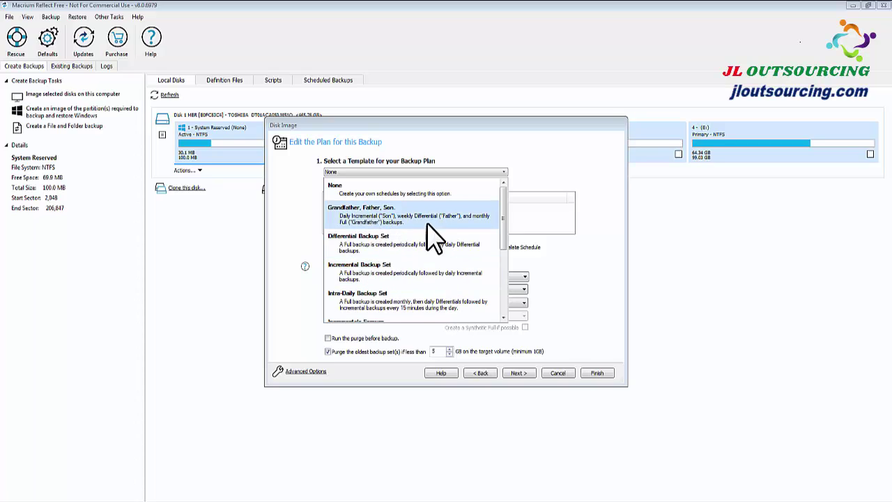
click(516, 244)
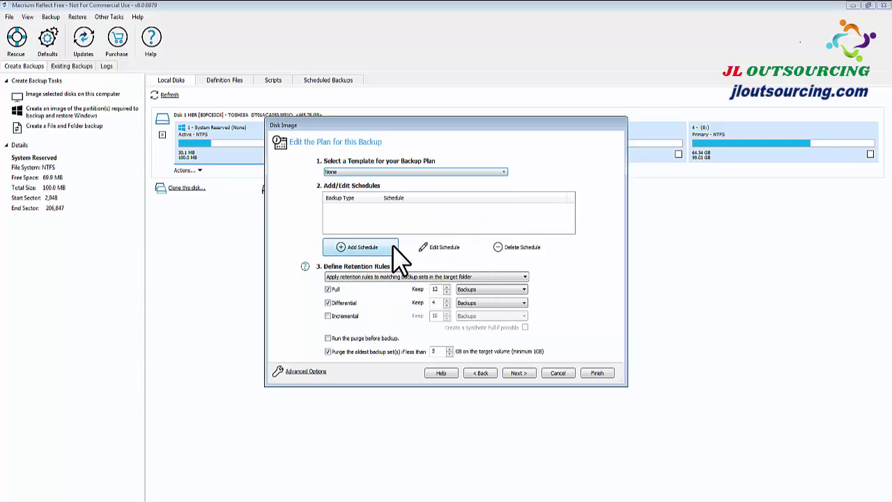
click(393, 247)
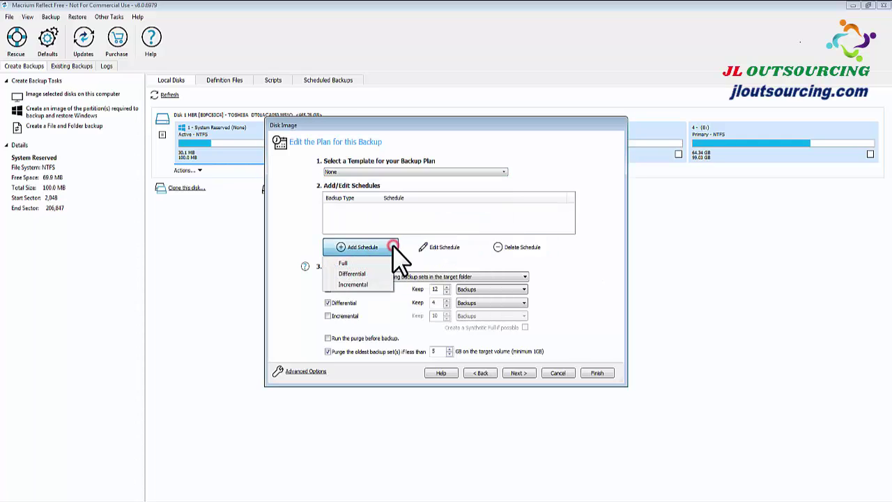
click(449, 248)
click(507, 263)
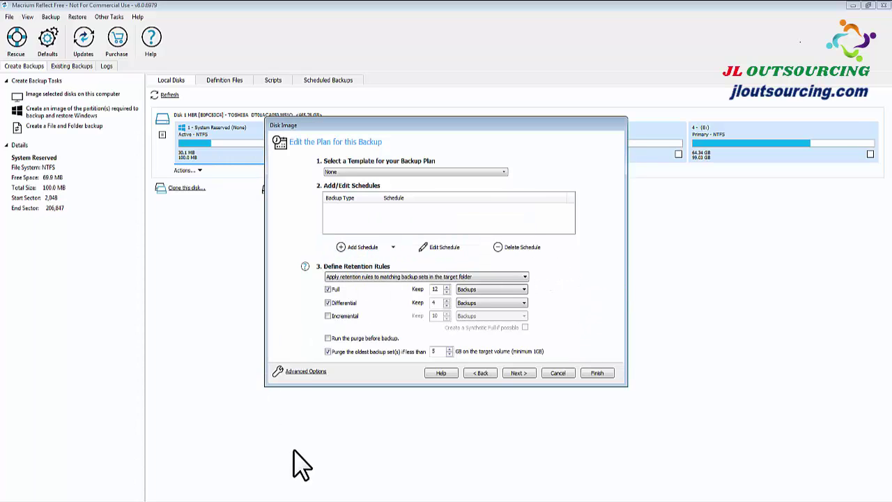
Choose Medium (Recommended) compression in the backup's advanced options and review the file size and password settings.
click(307, 372)
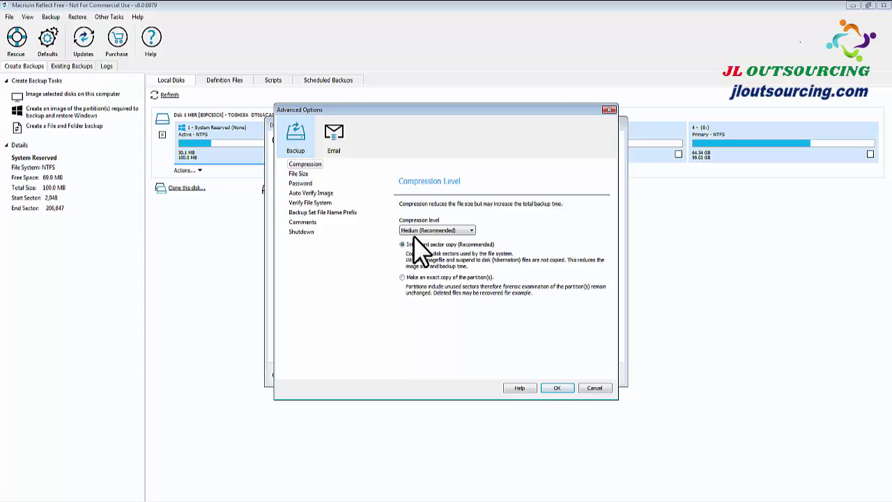
click(470, 232)
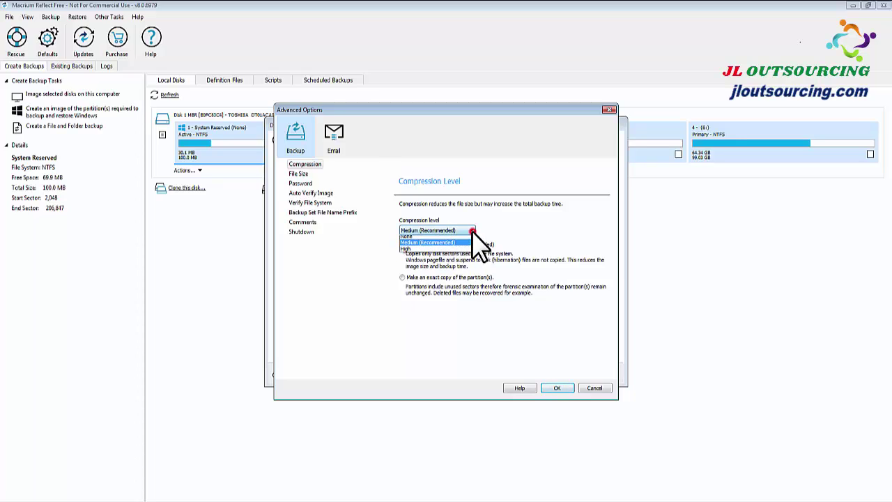
click(420, 245)
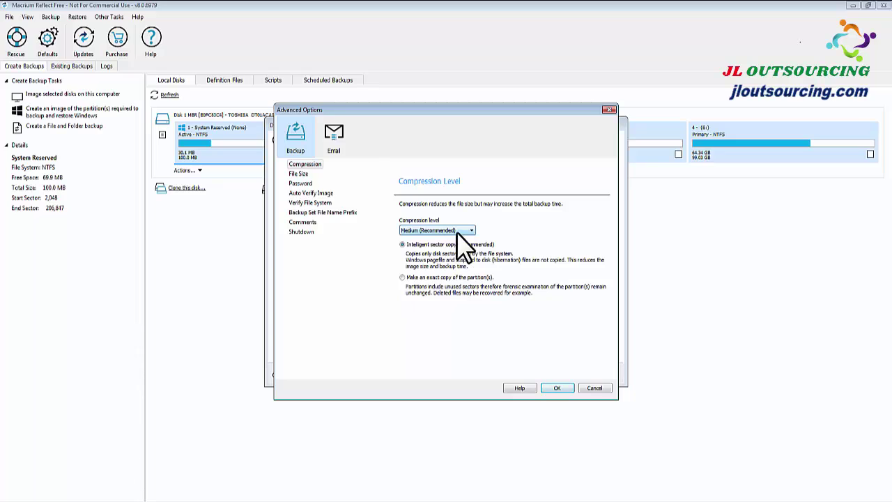
click(300, 174)
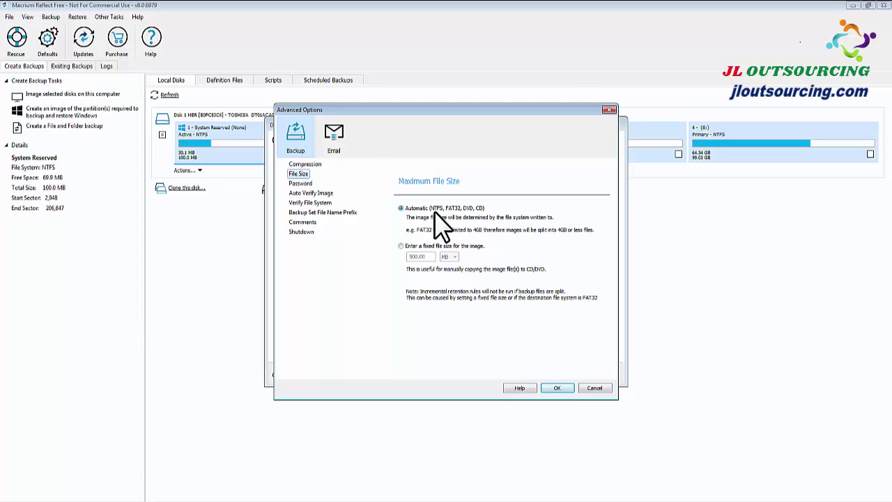
click(301, 184)
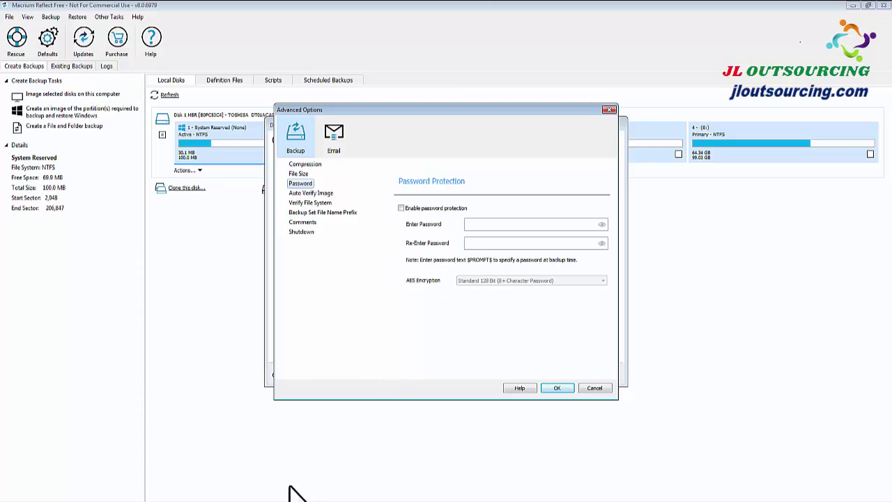
Add the comment 'Full C backup' to the backup and accept the advanced options.
click(300, 222)
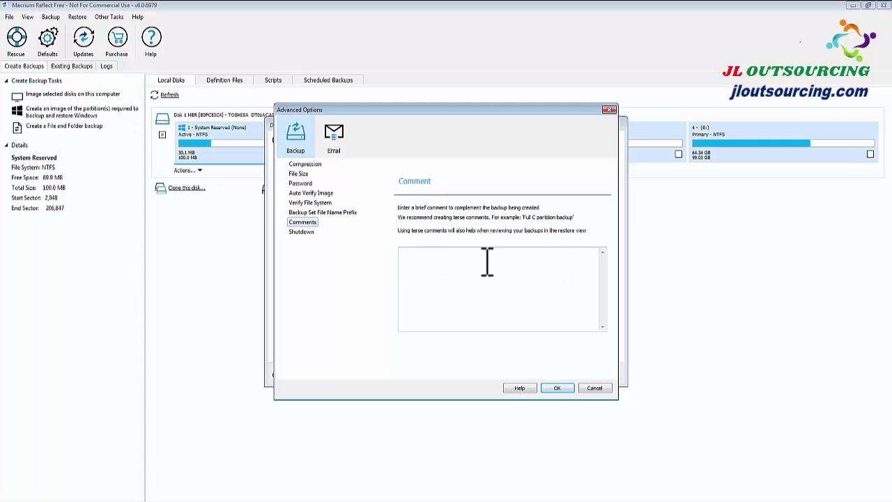
click(424, 259)
click(574, 218)
text('Full C backup')
click(556, 388)
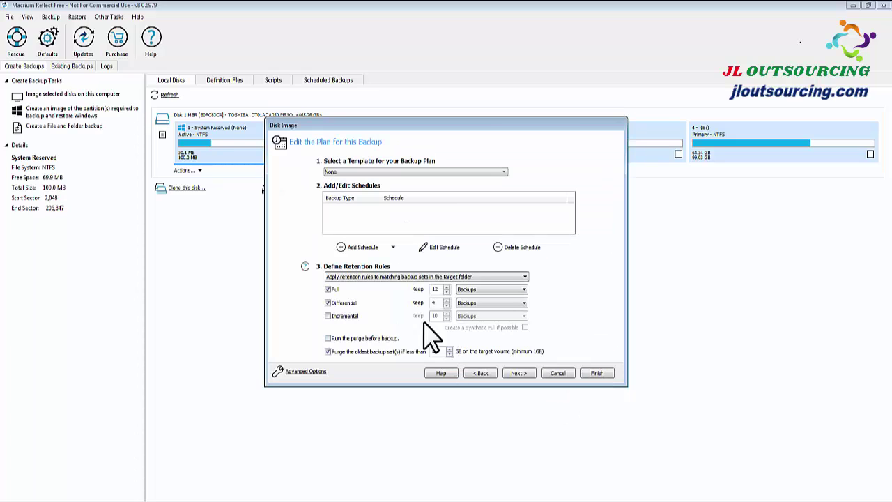
Examine the shutdown option and the success, warning and failure email notification settings, leaving the advanced options without applying changes.
click(305, 371)
click(301, 233)
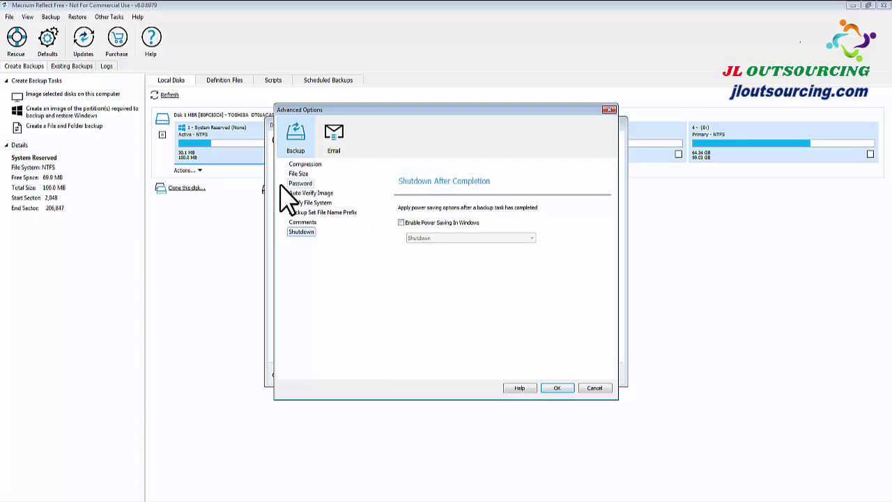
click(339, 141)
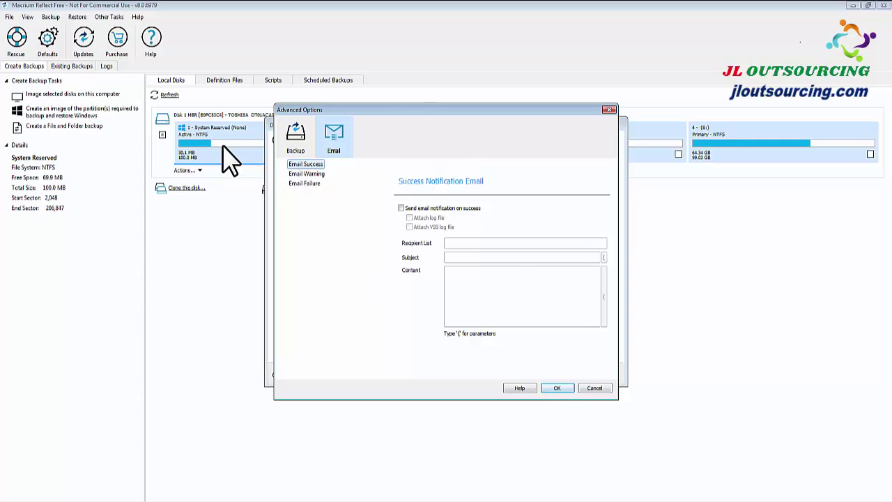
click(313, 174)
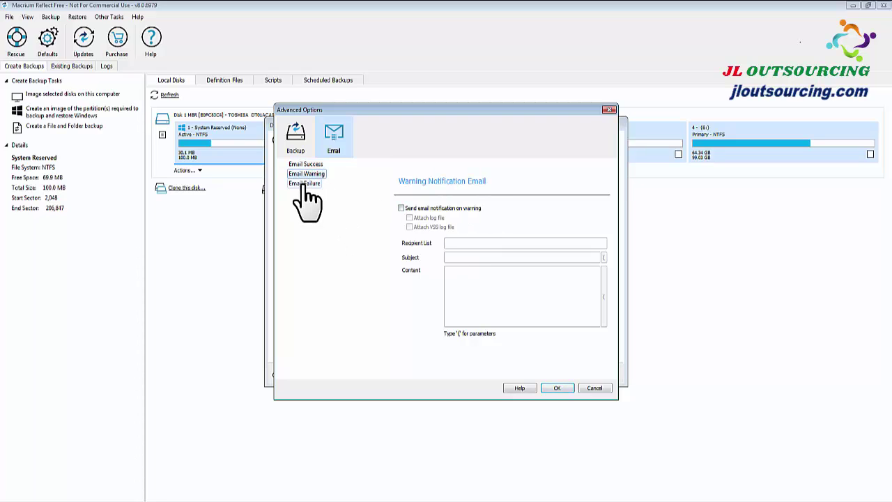
click(304, 184)
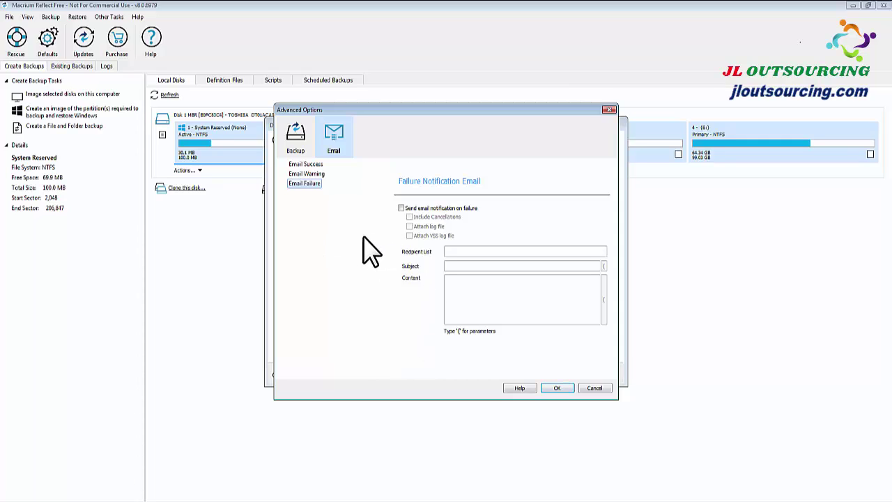
click(594, 388)
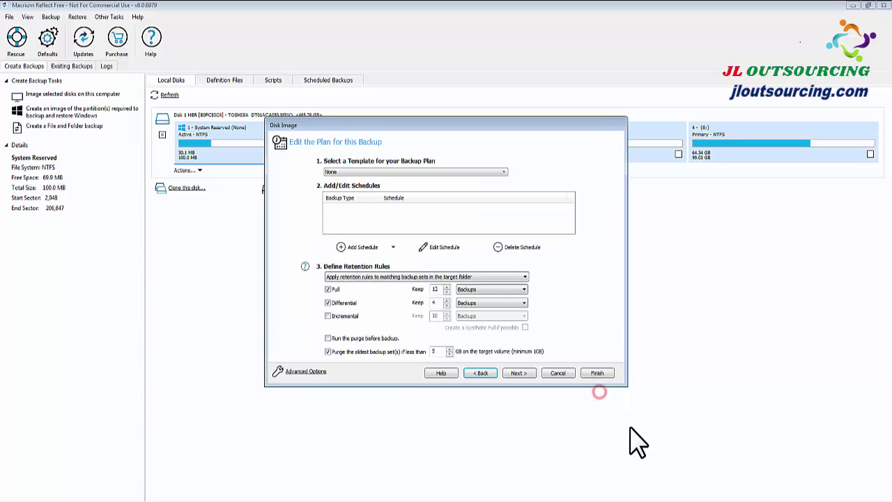
Finish the backup plan, run it immediately while saving the definition as My Backup, and close the completed backup's windows.
click(602, 375)
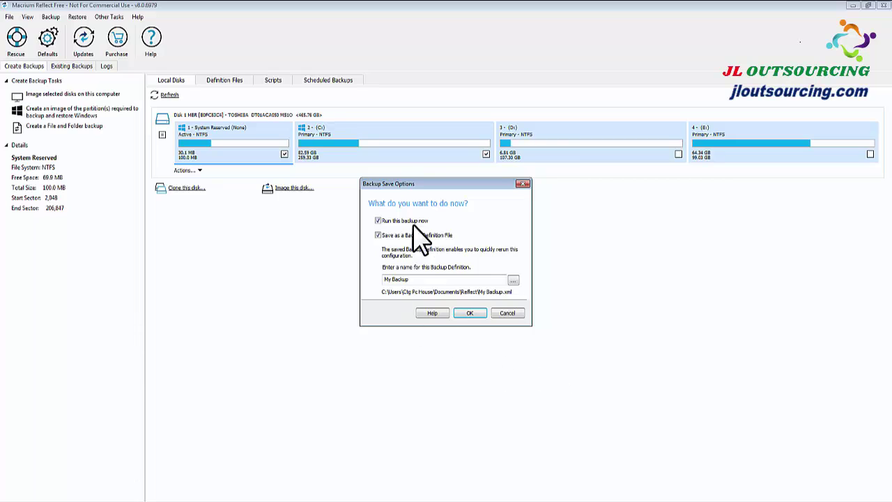
click(471, 312)
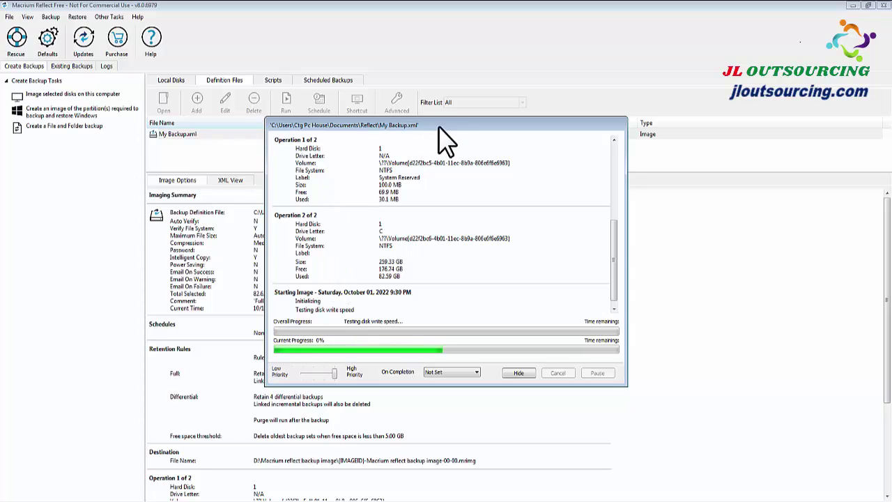
drag(467, 125, 457, 151)
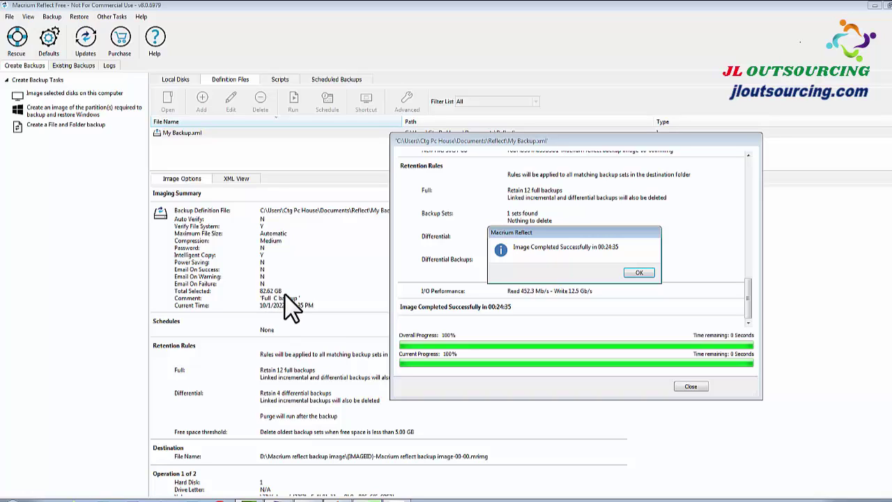
click(639, 273)
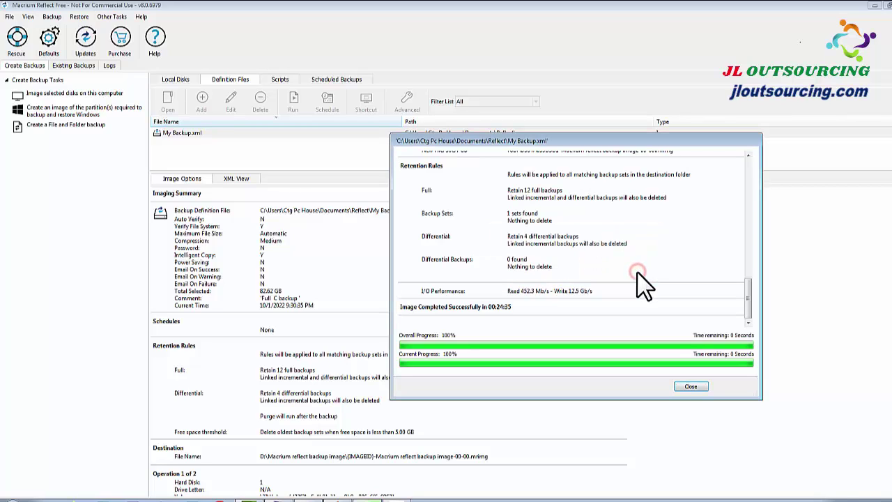
click(689, 387)
Review the saved definition's summary and switch to Windows Explorer to check the Macrium reflect backup image folder on Local Disk (D:).
scroll(272, 404, down, 3)
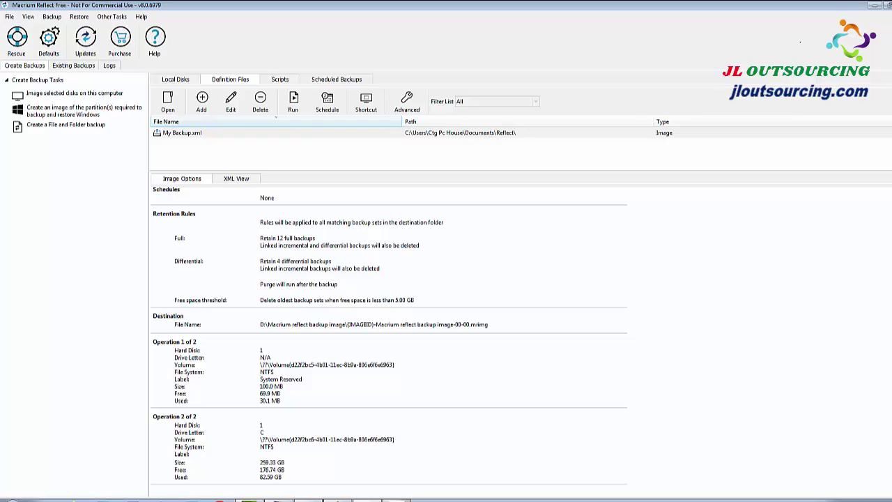
key(alt+Tab)
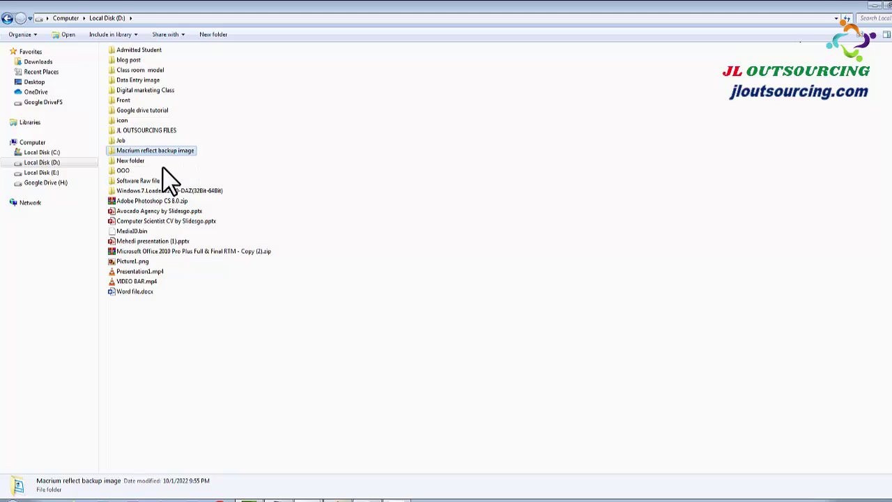
mouse_move(169, 152)
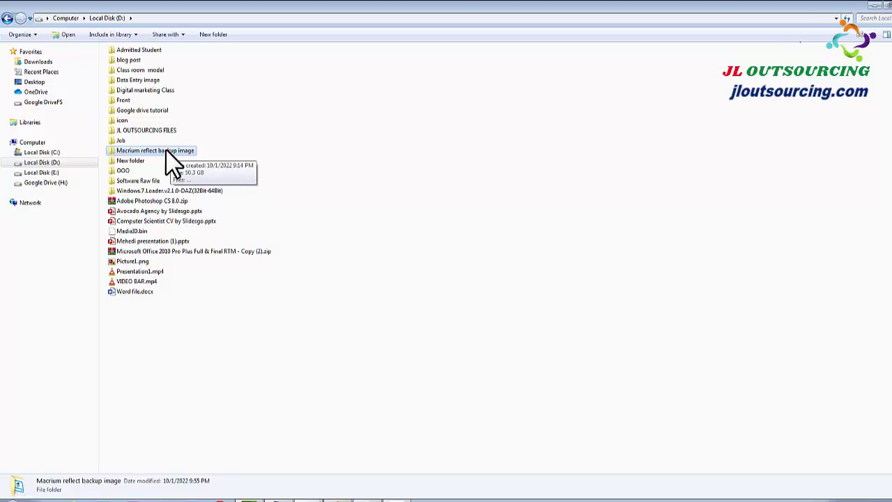
Check the image file in the Macrium reflect backup image folder, and switch to Macrium Reflect to open Create Rescue Media.
double_click(167, 151)
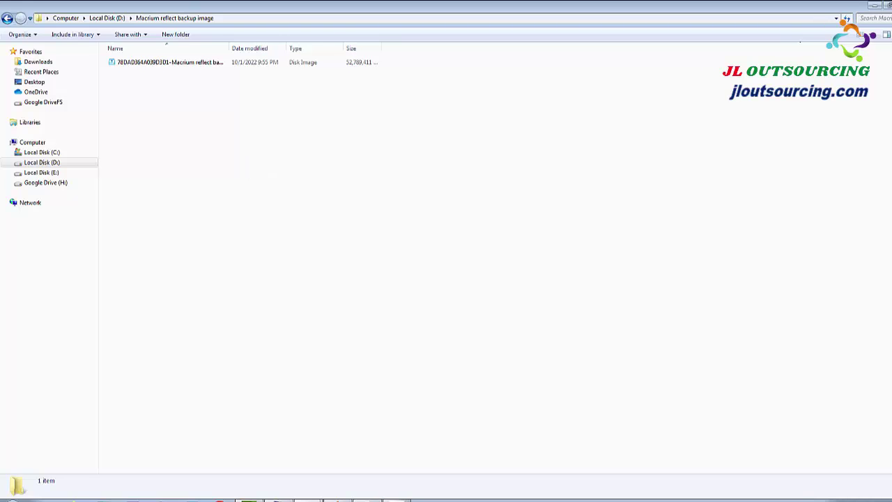
click(405, 501)
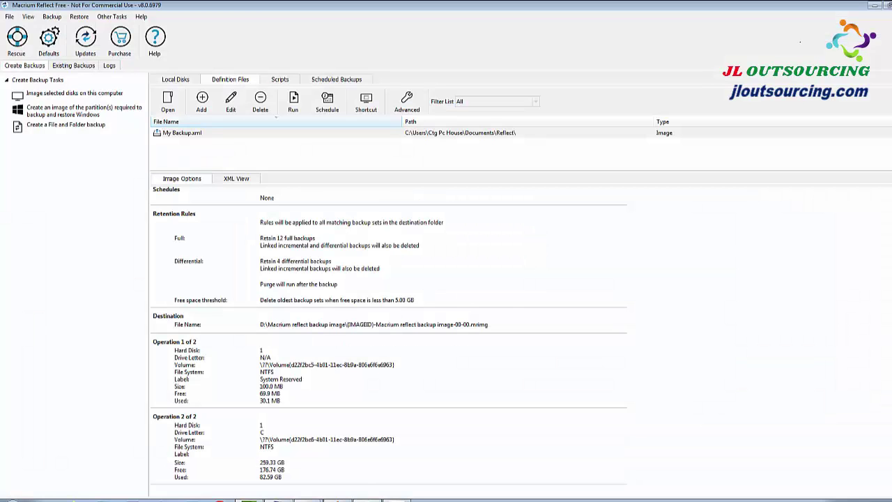
click(106, 17)
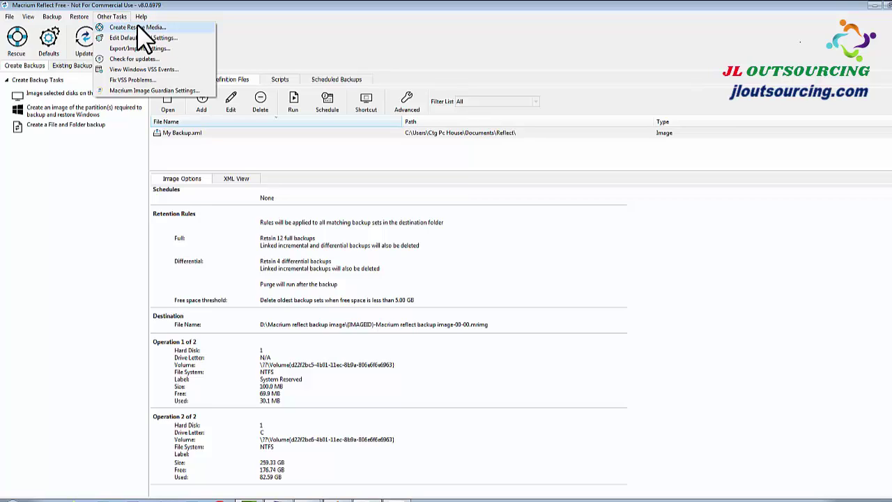
click(138, 28)
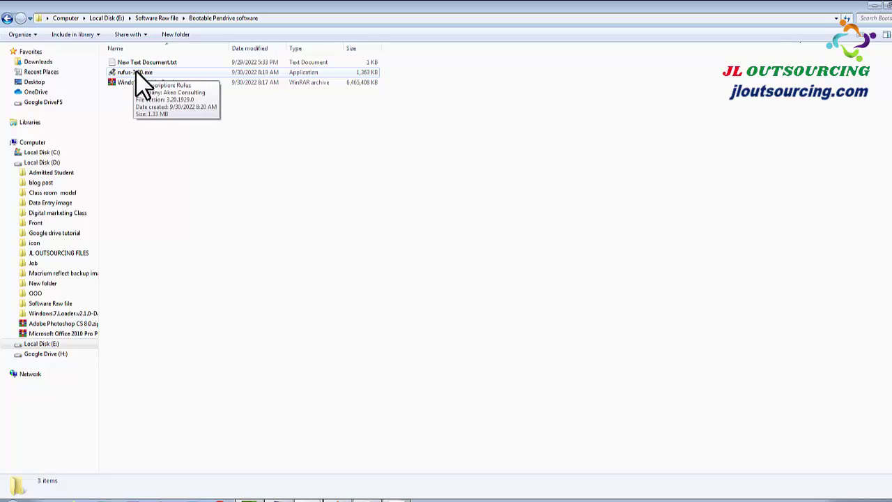
View the Rufus 3.20 download on the rufus.ie site from the Google results, and return to the Bootable Pendrive software folder.
double_click(136, 72)
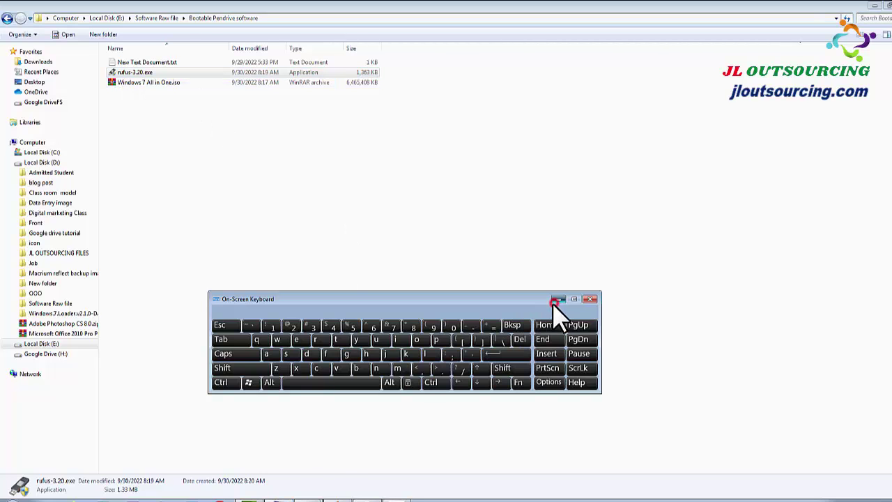
click(559, 299)
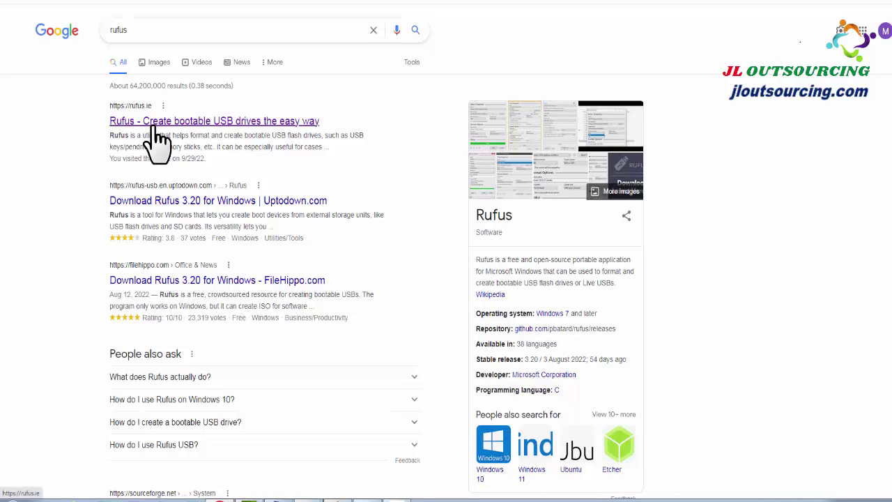
click(281, 122)
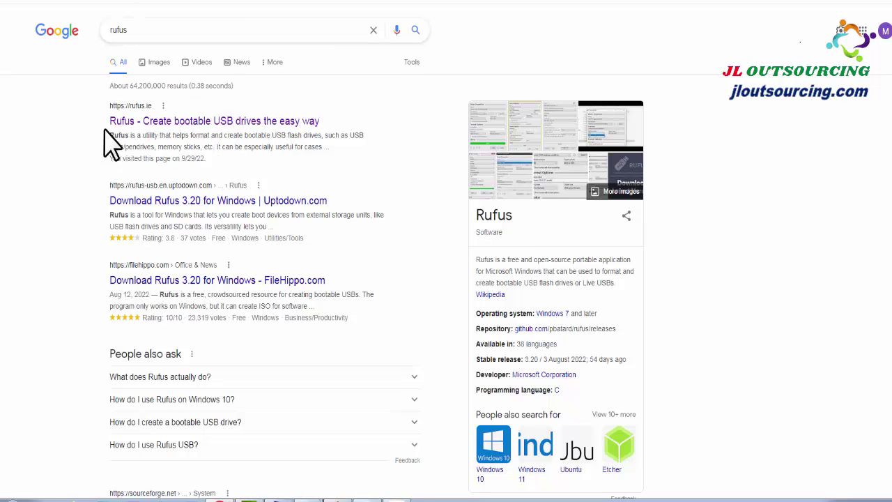
right_click(282, 124)
click(326, 130)
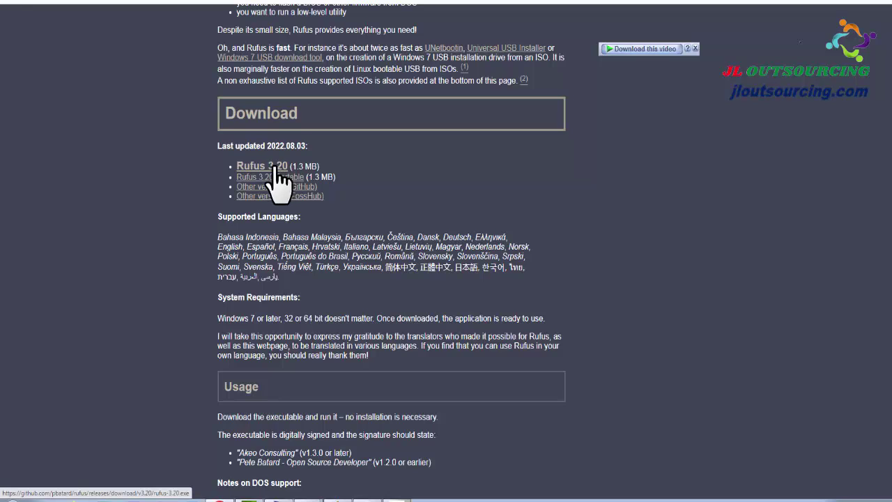
mouse_move(325, 496)
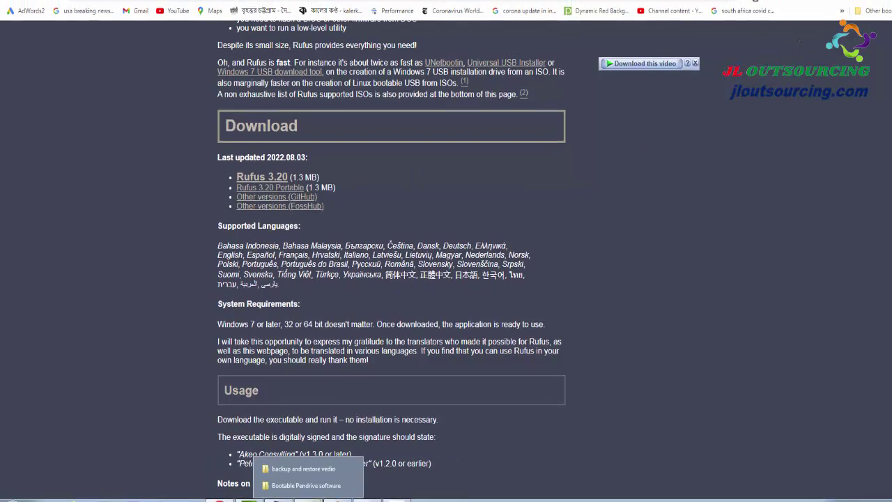
click(306, 485)
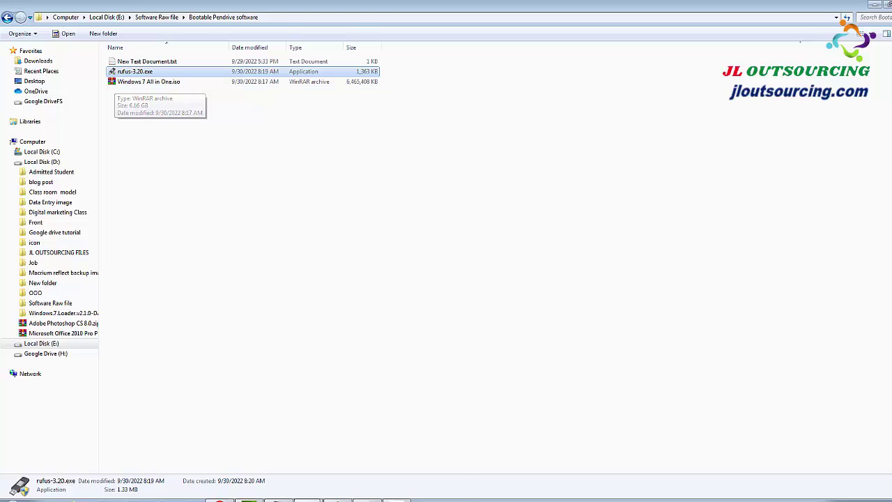
Run rufus-3.20.exe from the Bootable Pendrive software folder to view its drive and format options, and close it to return to Macrium Reflect.
click(367, 499)
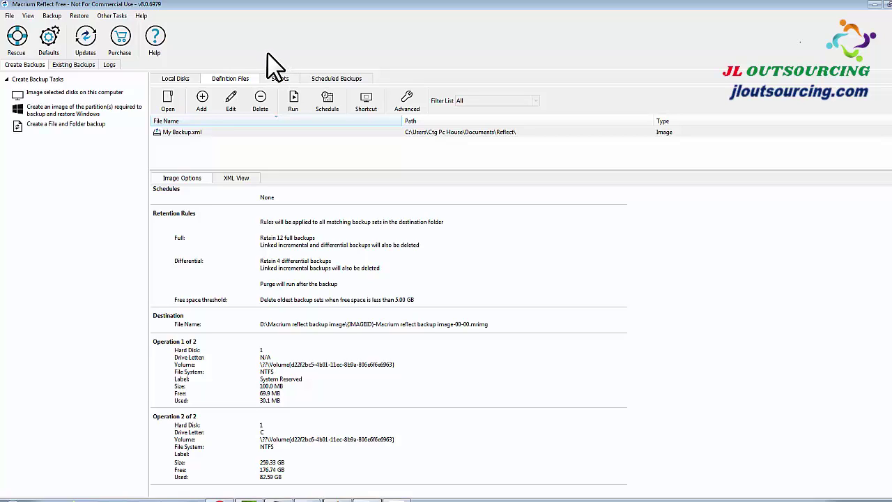
click(874, 5)
double_click(144, 72)
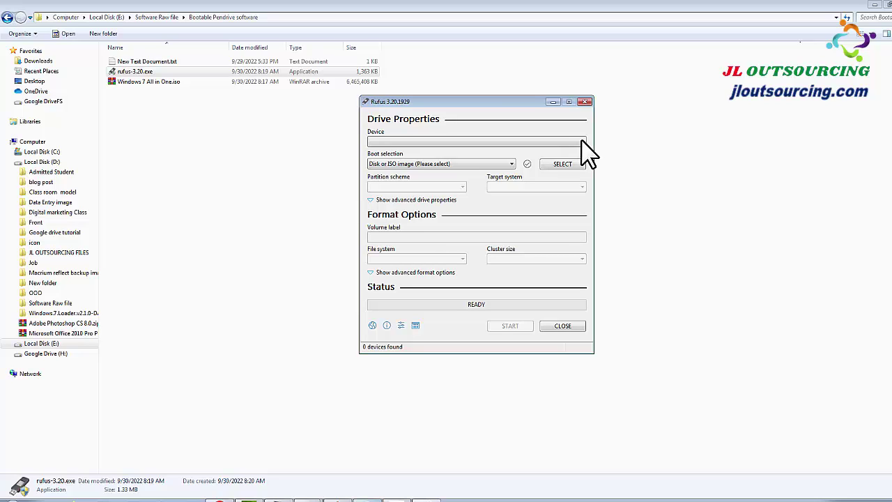
key(alt+F4)
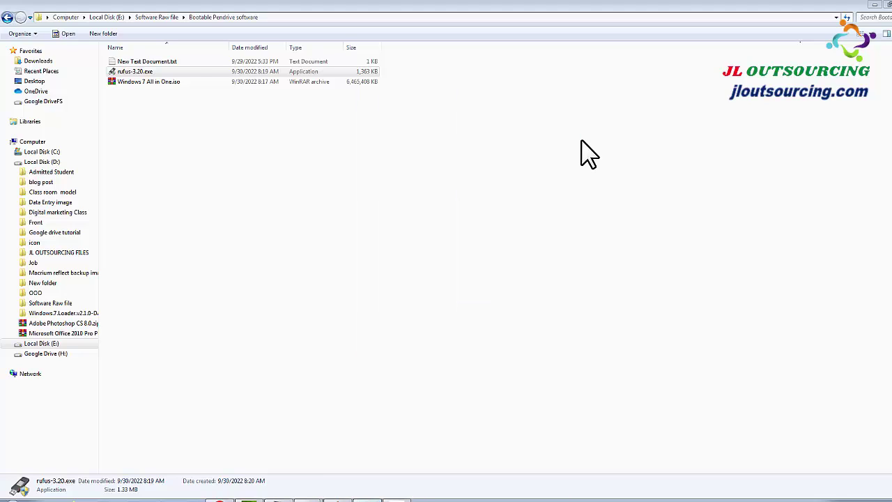
key(alt+F4)
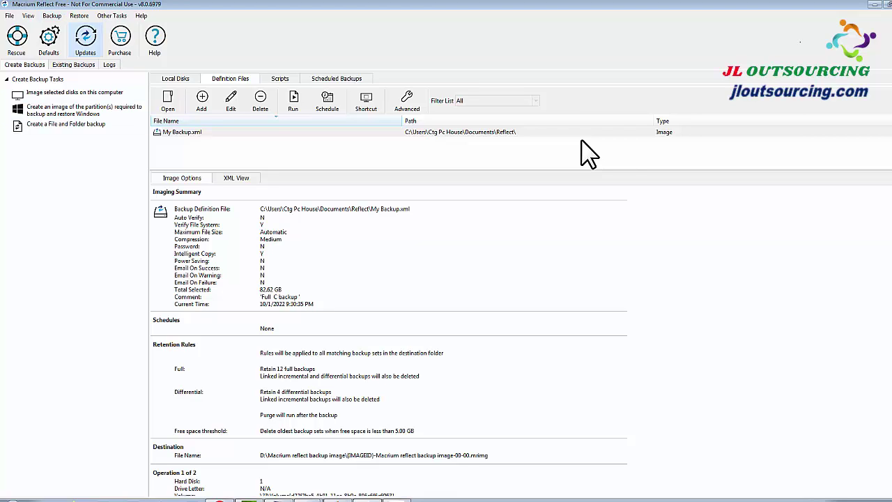
Browse for an image to restore and open the .mrimg file from the Macrium reflect backup image folder on drive D:.
key(alt+r)
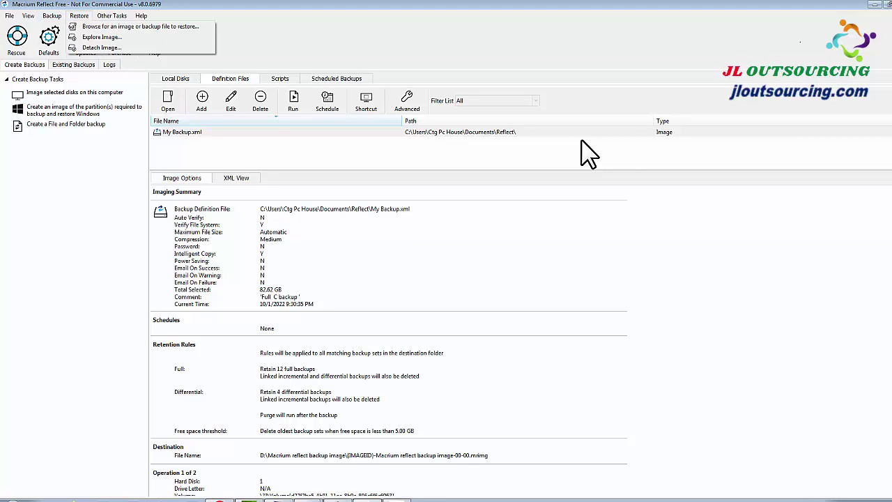
key(Down)
key(Down)
key(Up)
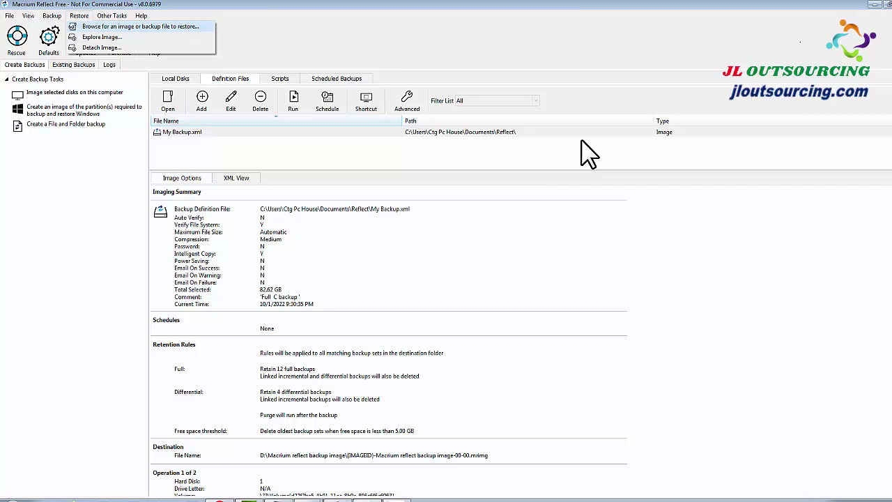
key(Return)
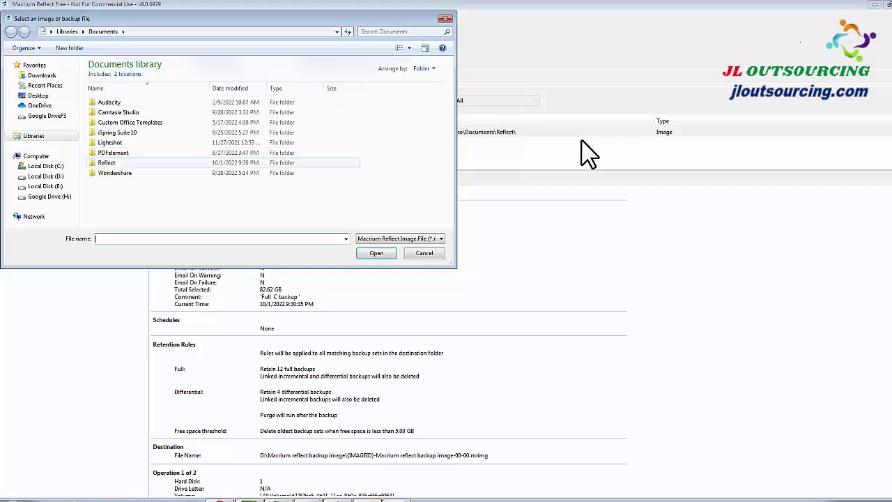
text(d:\)
key(Return)
key(Down)
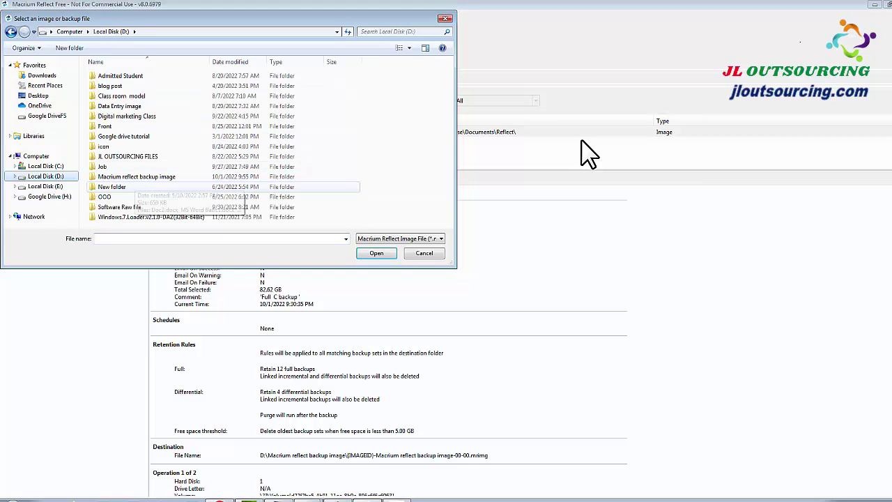
key(Up)
key(Return)
key(Down)
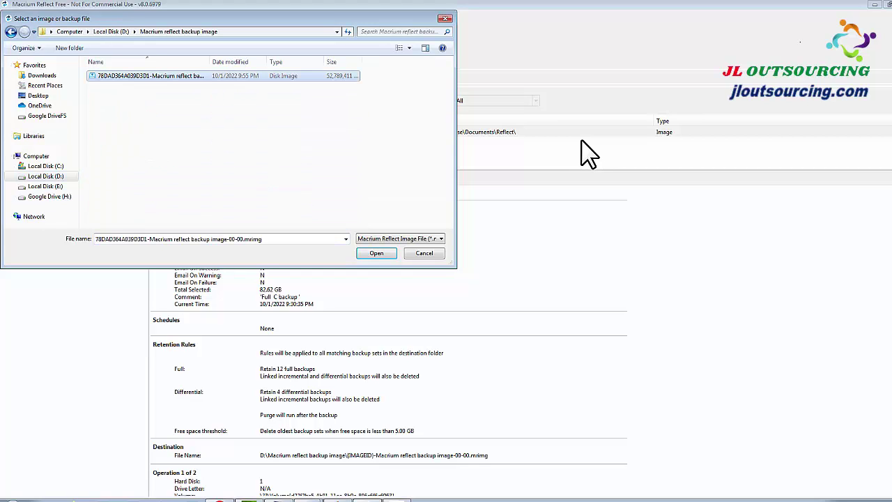
key(Return)
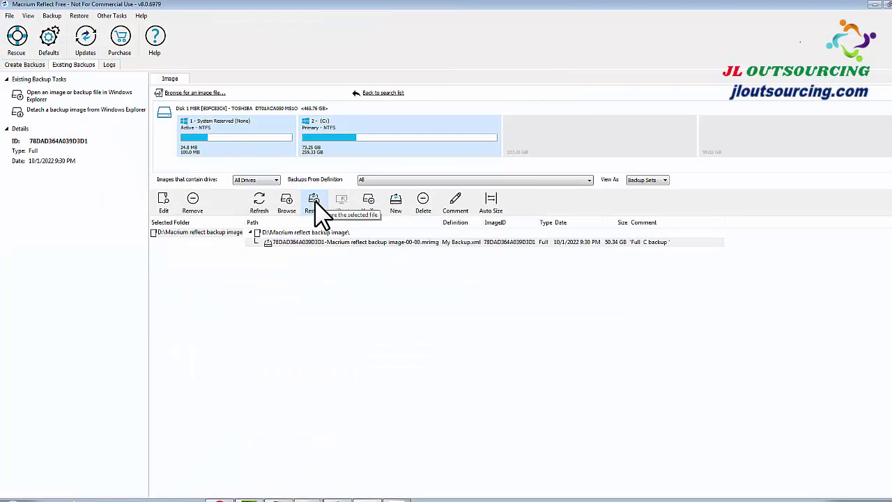
Examine the source and destination partitions in the restore wizard for the selected image, and cancel the restore.
click(314, 200)
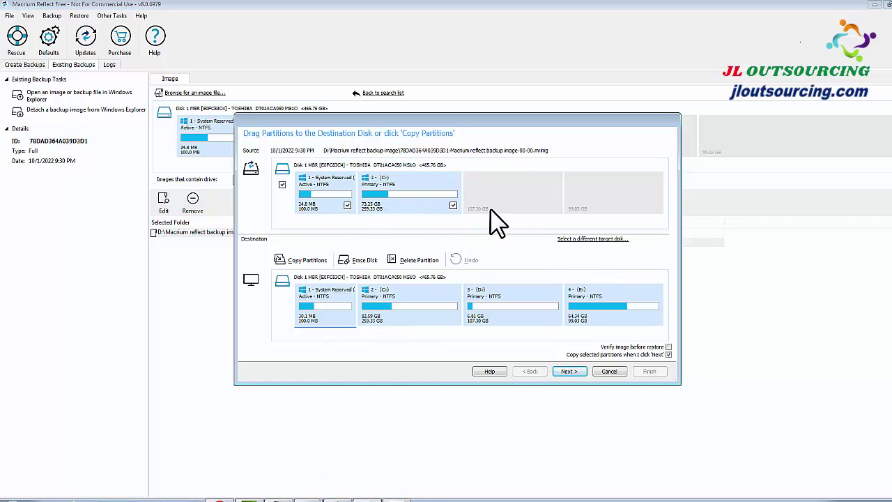
click(611, 371)
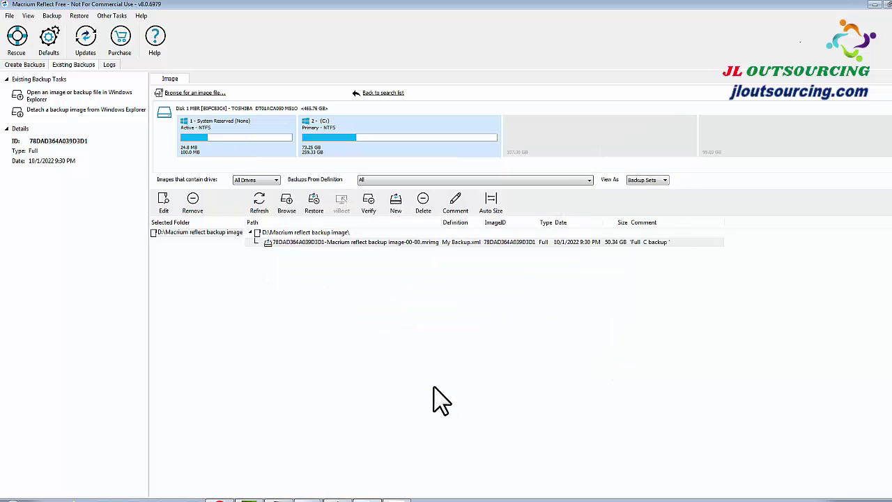